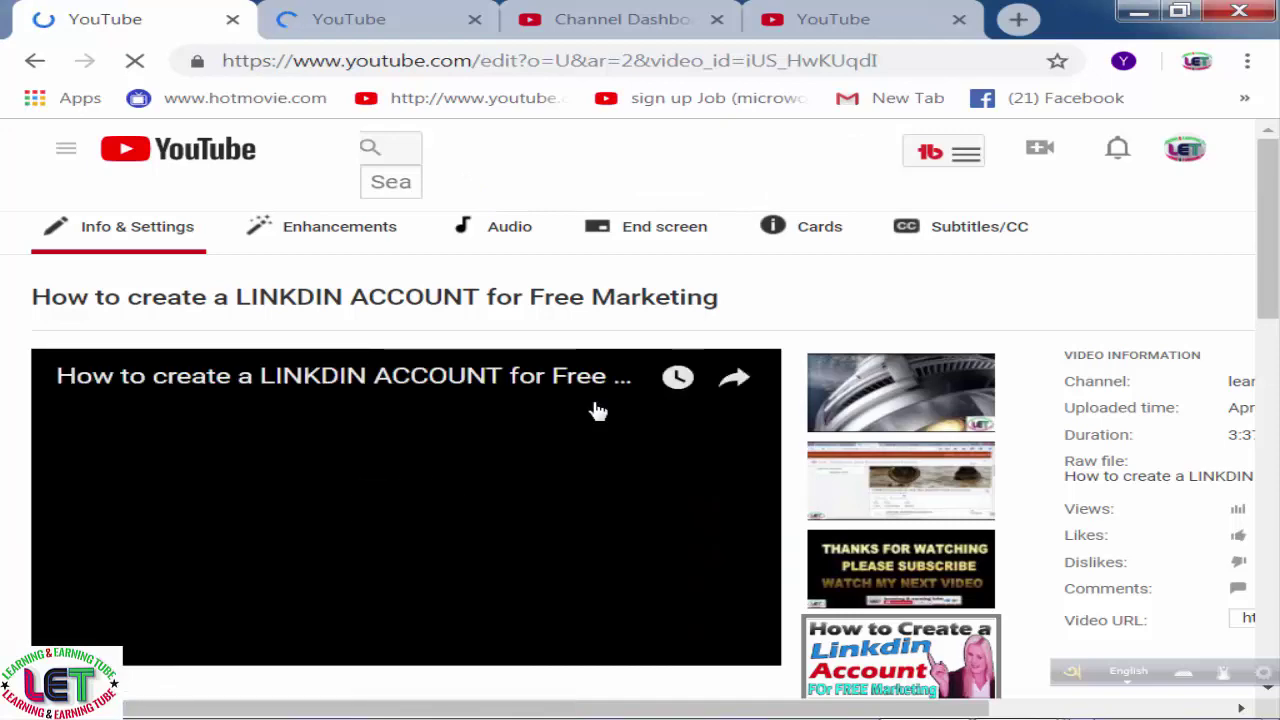
Step: Review the LINKDIN ACCOUNT video's title, description, tags and recommended tags in its basic info
scroll(594, 409, "down", 3)
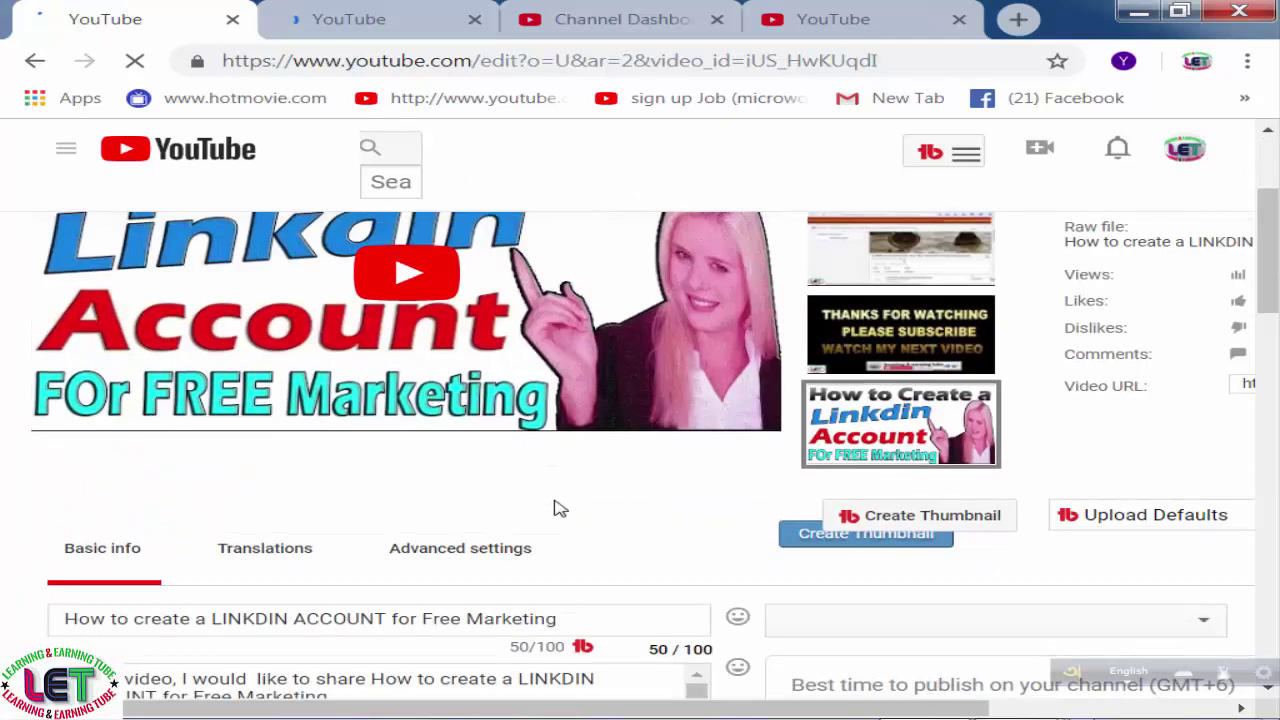
scroll(560, 505, "down", 4)
scroll(558, 503, "up", 2)
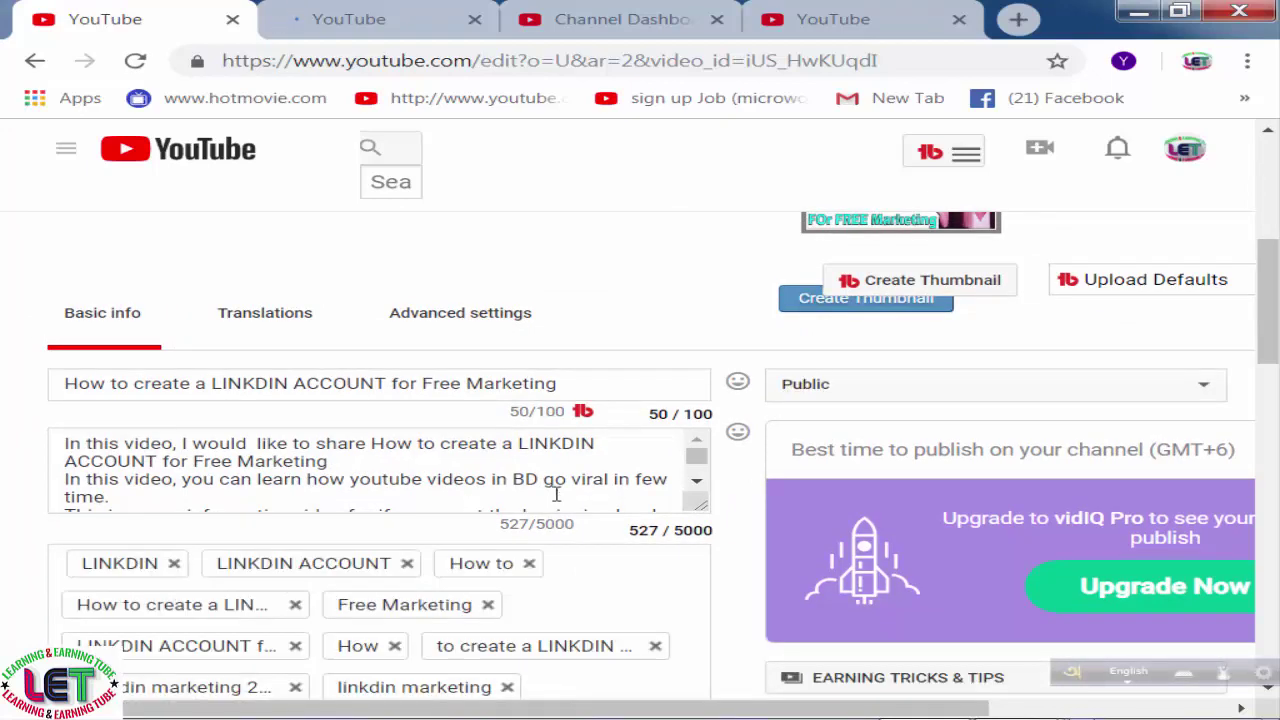
scroll(558, 502, "down", 3)
scroll(563, 525, "down", 3)
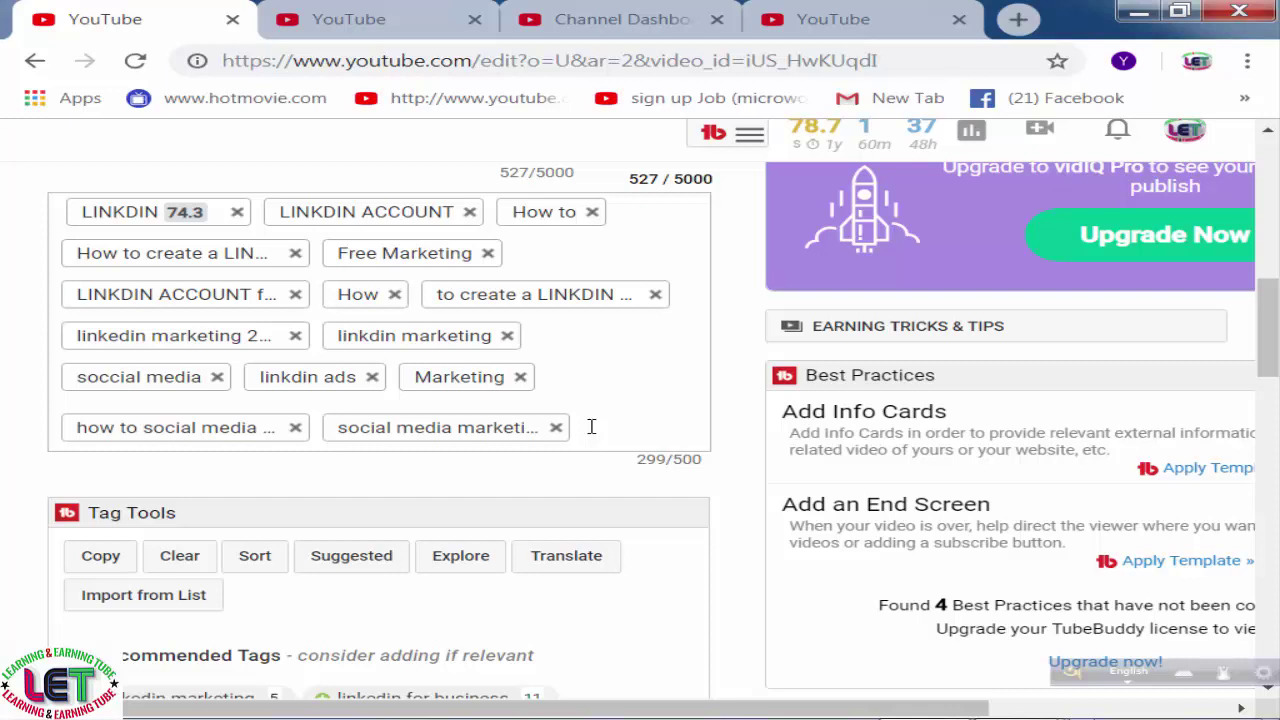
scroll(586, 421, "down", 1)
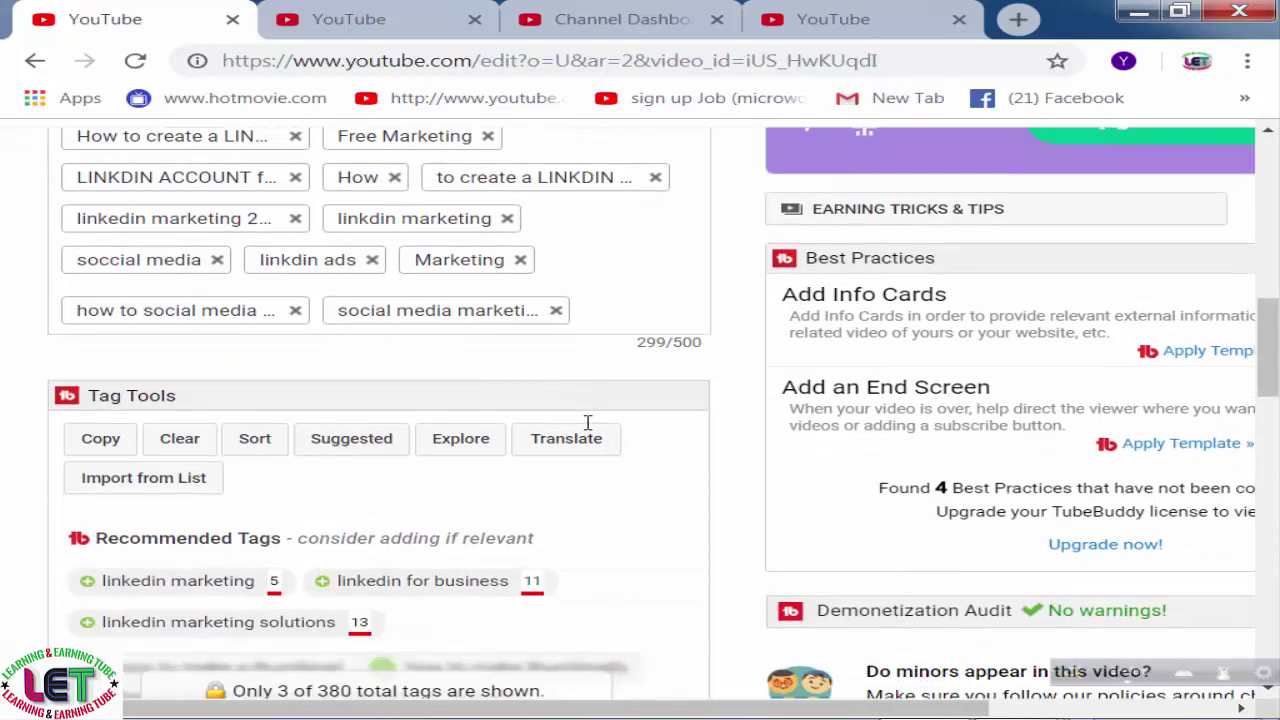
scroll(586, 410, "up", 2)
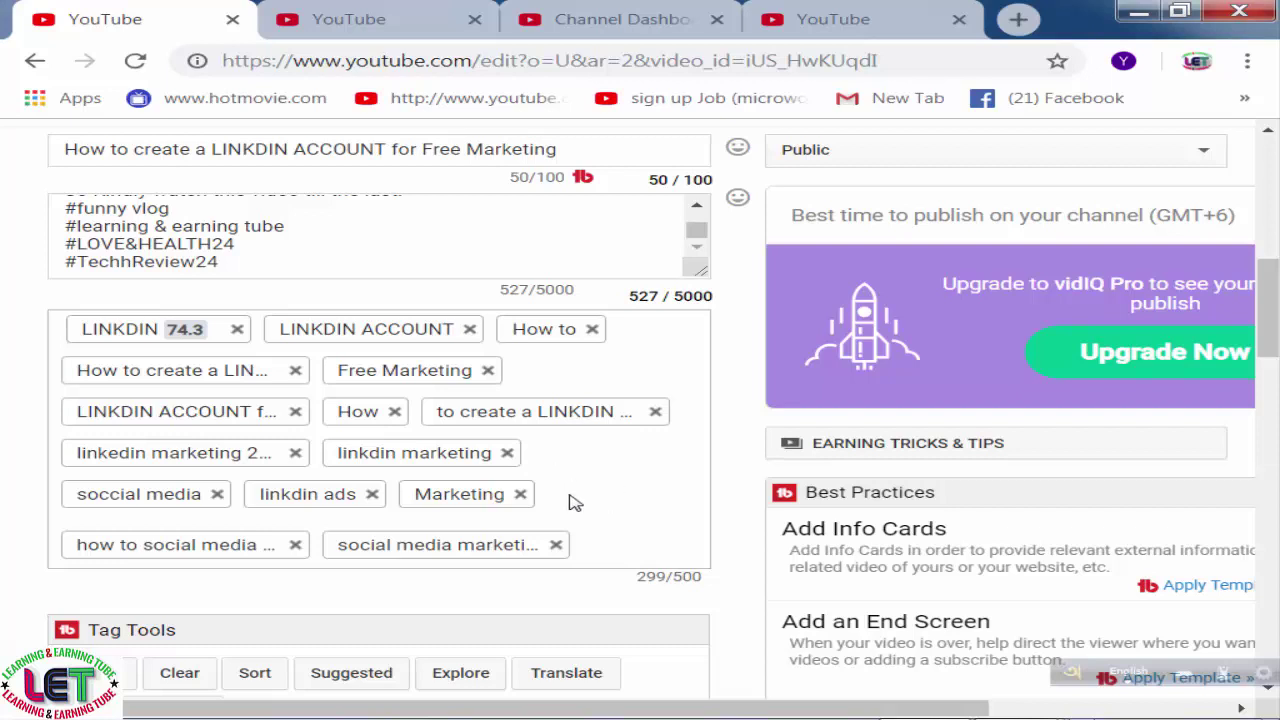
scroll(578, 494, "up", 1)
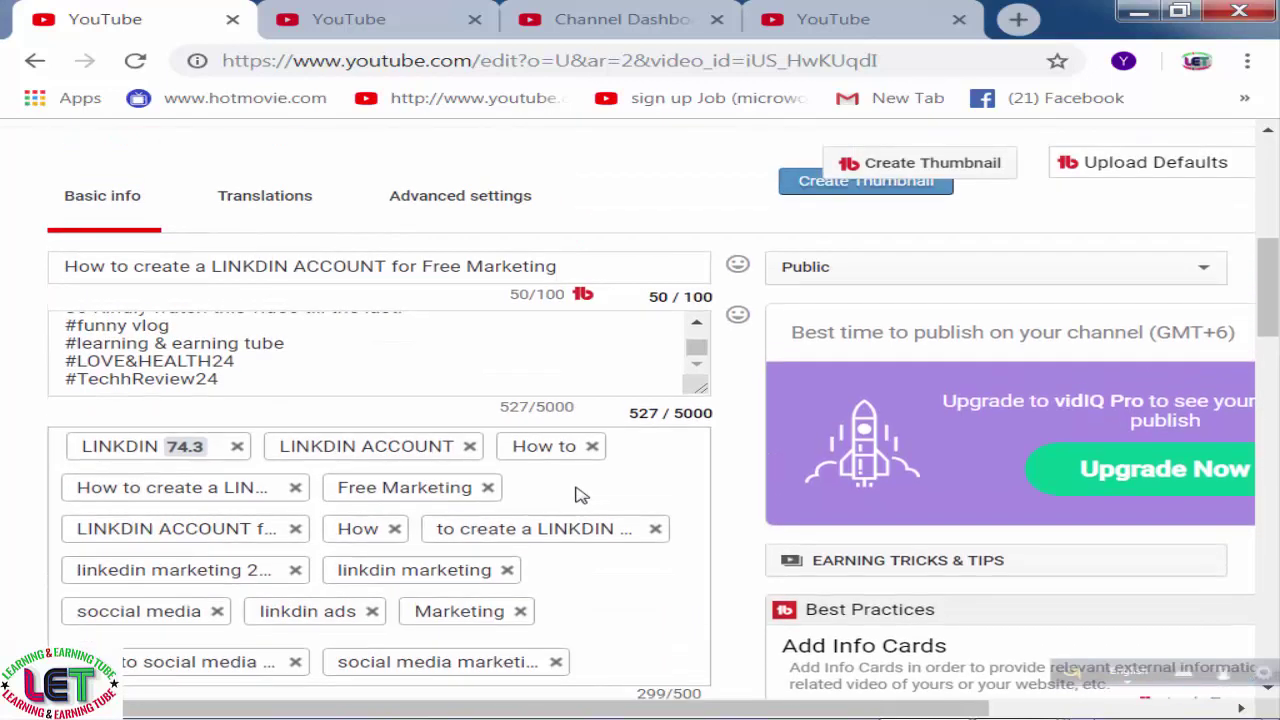
Step: Open the video's advanced settings and display the available video language choices
left_click(445, 207)
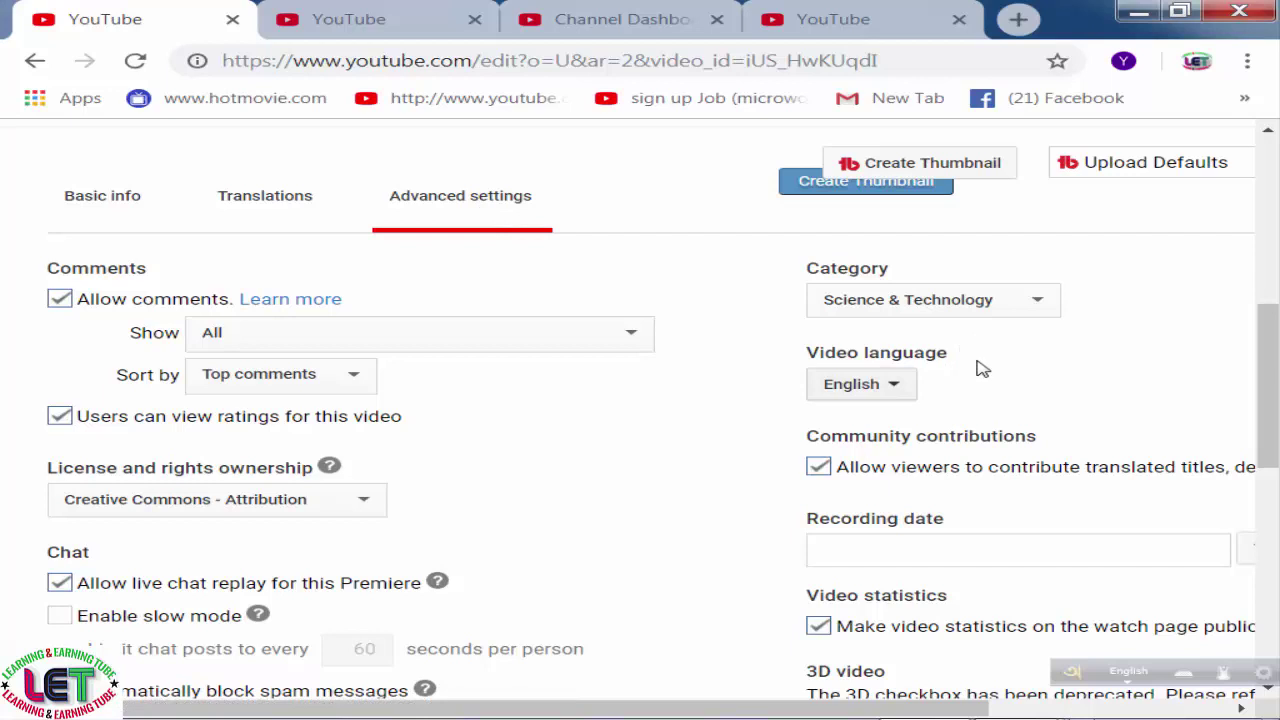
left_click(895, 390)
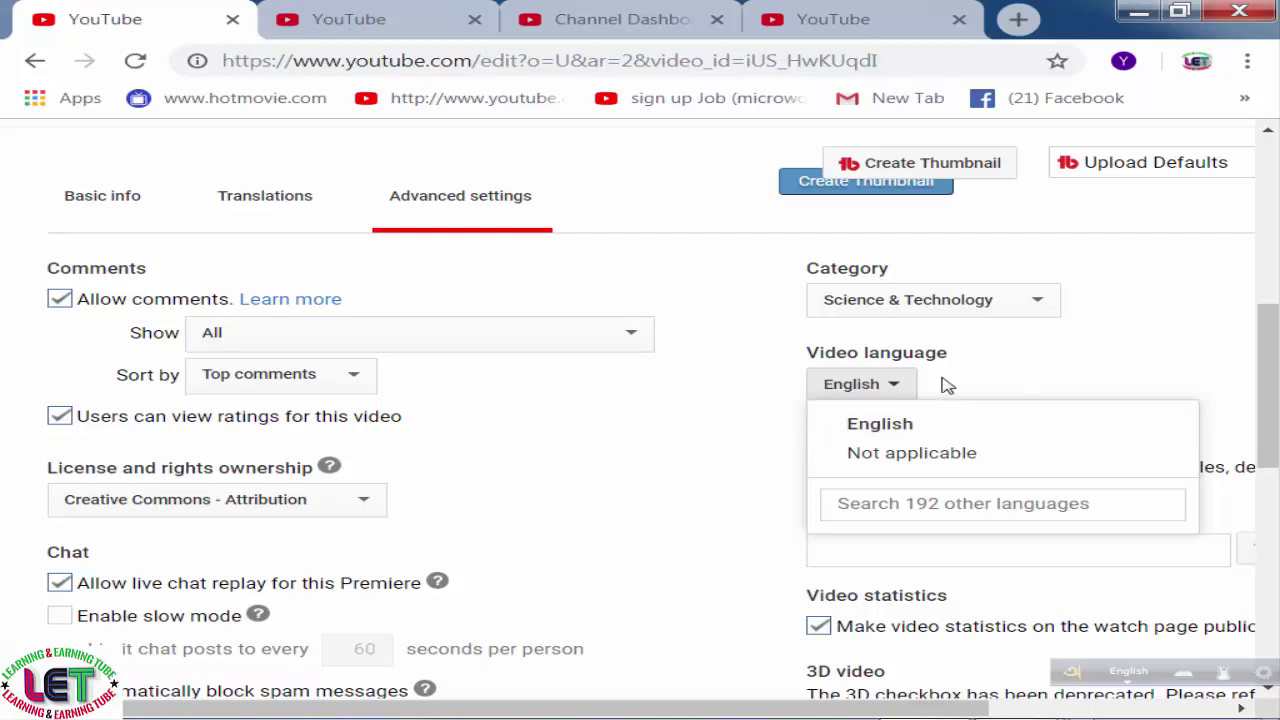
scroll(775, 412, "up", 4)
scroll(700, 440, "up", 1)
scroll(500, 486, "down", 1)
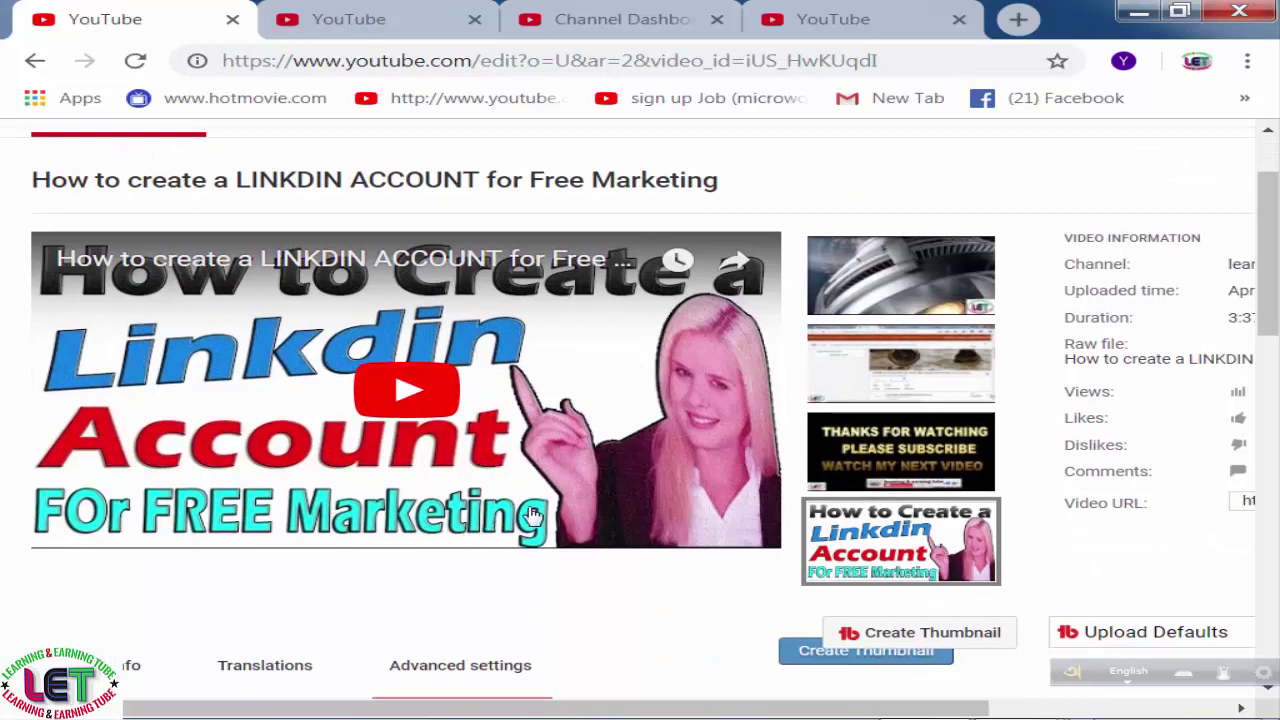
scroll(533, 515, "down", 4)
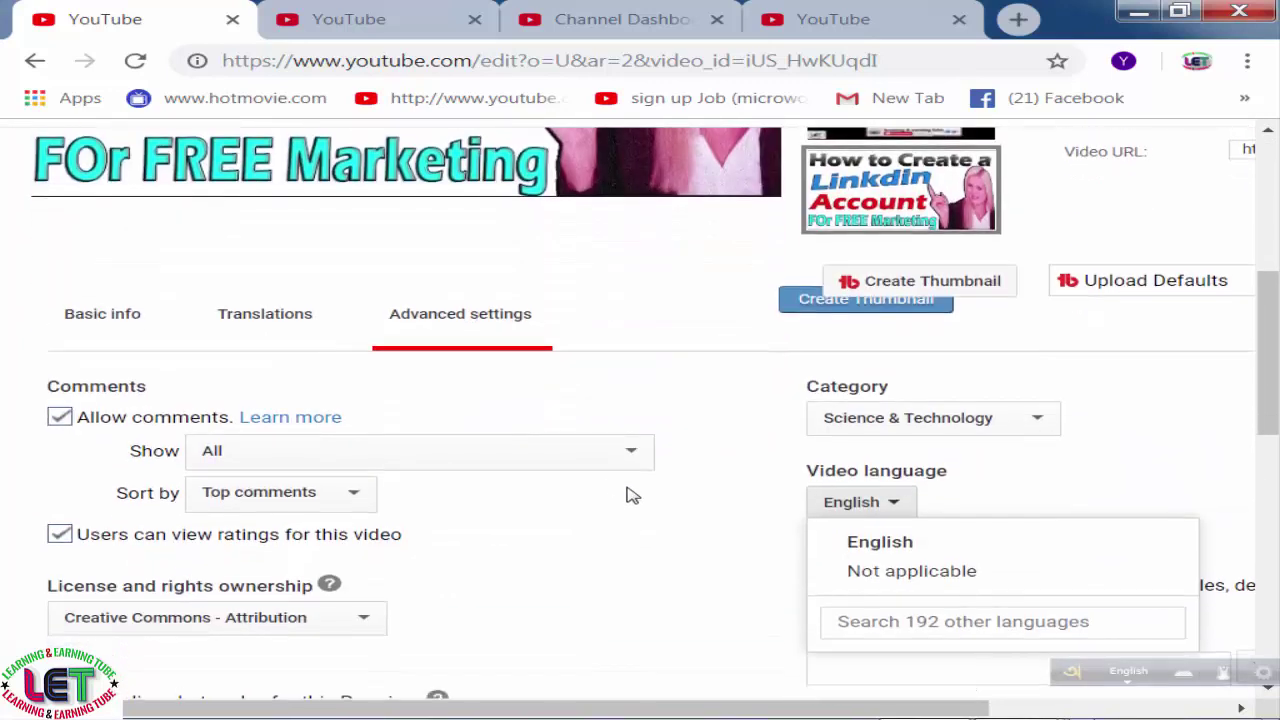
scroll(632, 495, "down", 3)
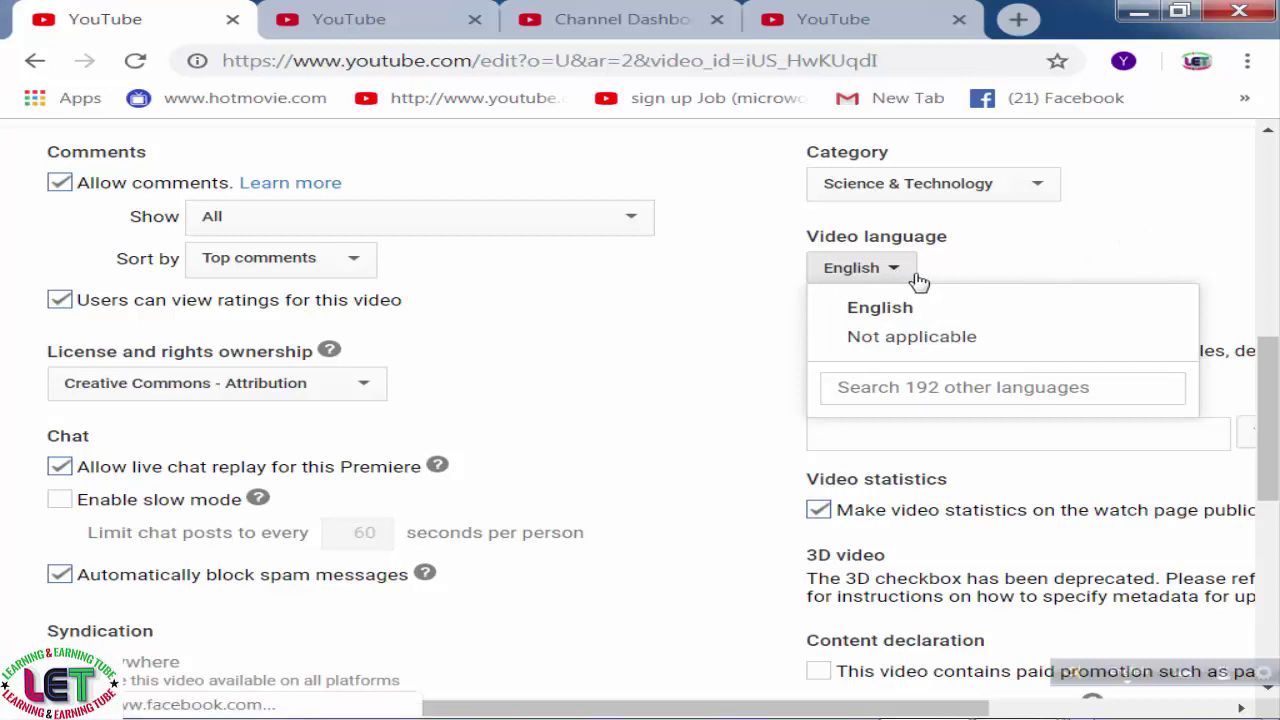
Step: Examine the chat, video statistics, syndication, caption certification, distribution and age restriction settings
scroll(920, 283, "down", 1)
scroll(948, 281, "down", 1)
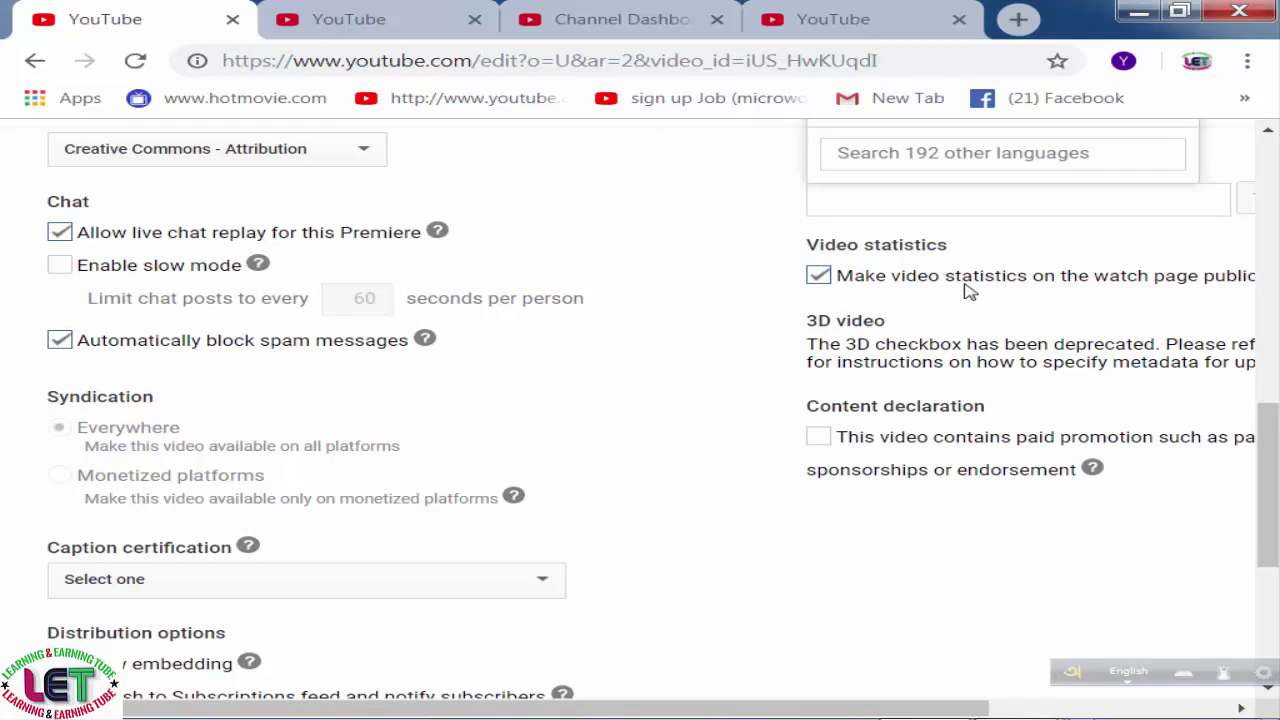
scroll(968, 288, "down", 1)
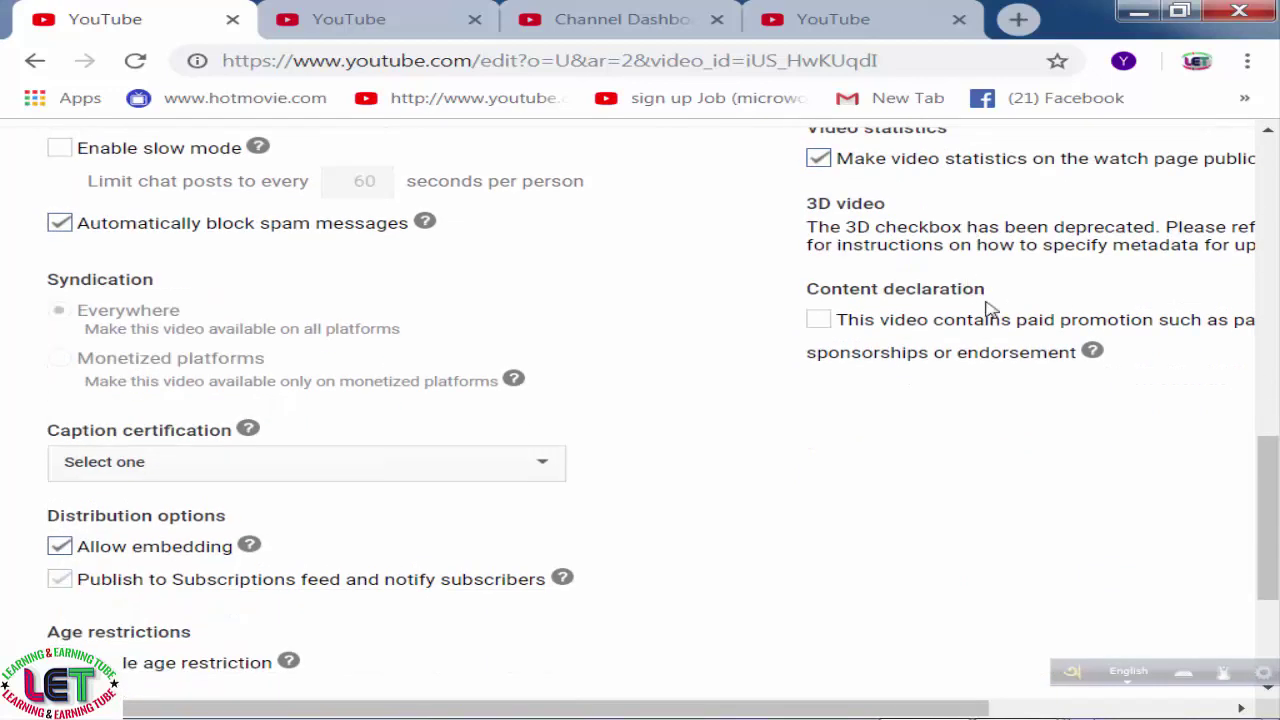
scroll(985, 308, "down", 2)
scroll(985, 308, "up", 4)
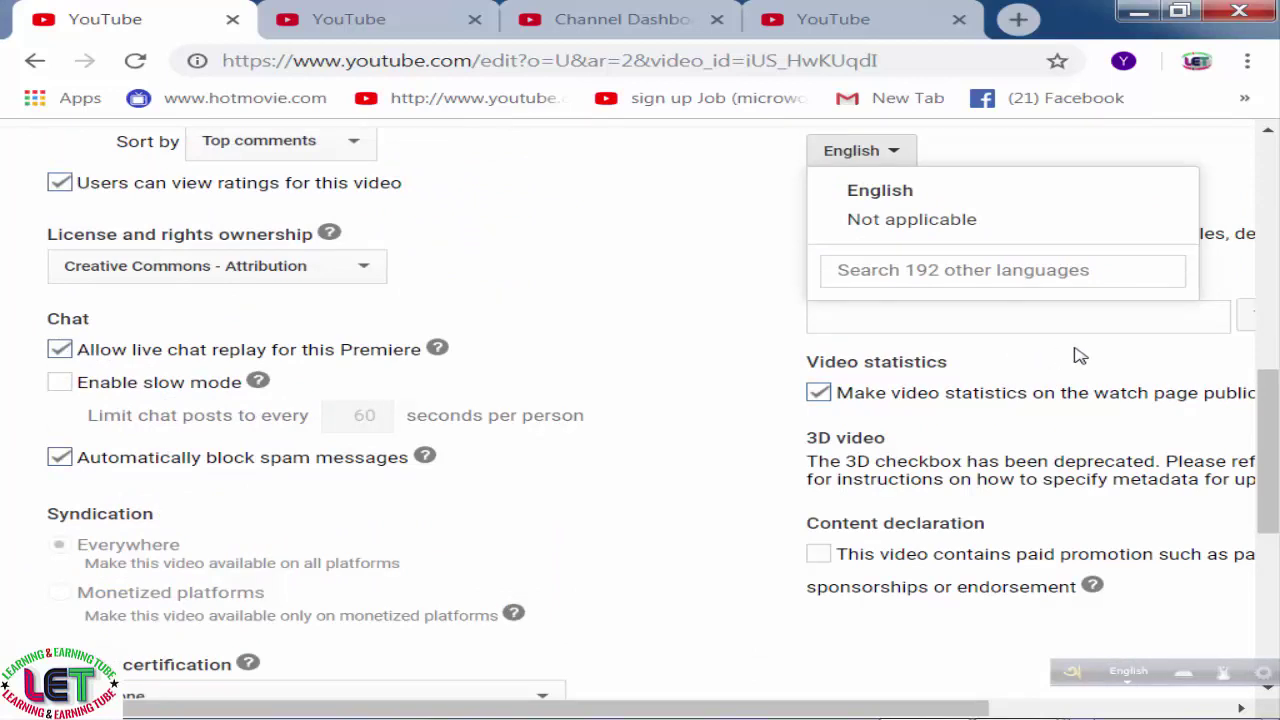
scroll(1080, 356, "down", 1)
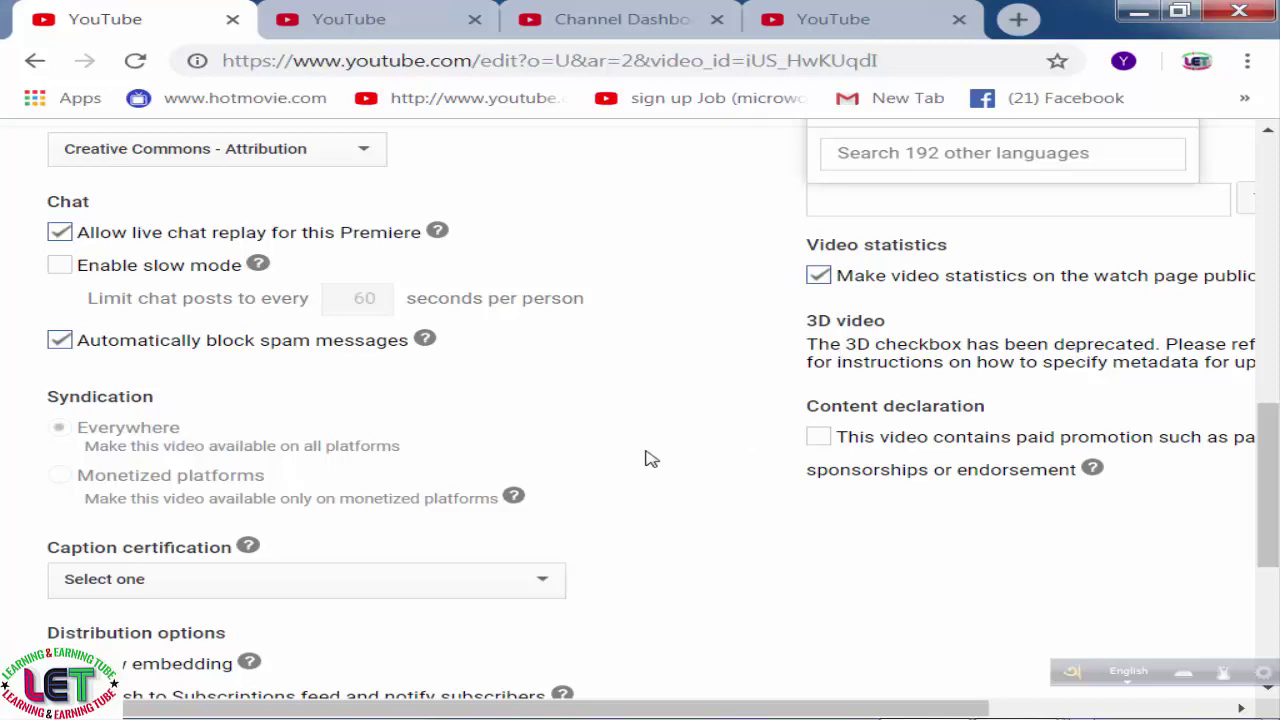
scroll(645, 459, "down", 2)
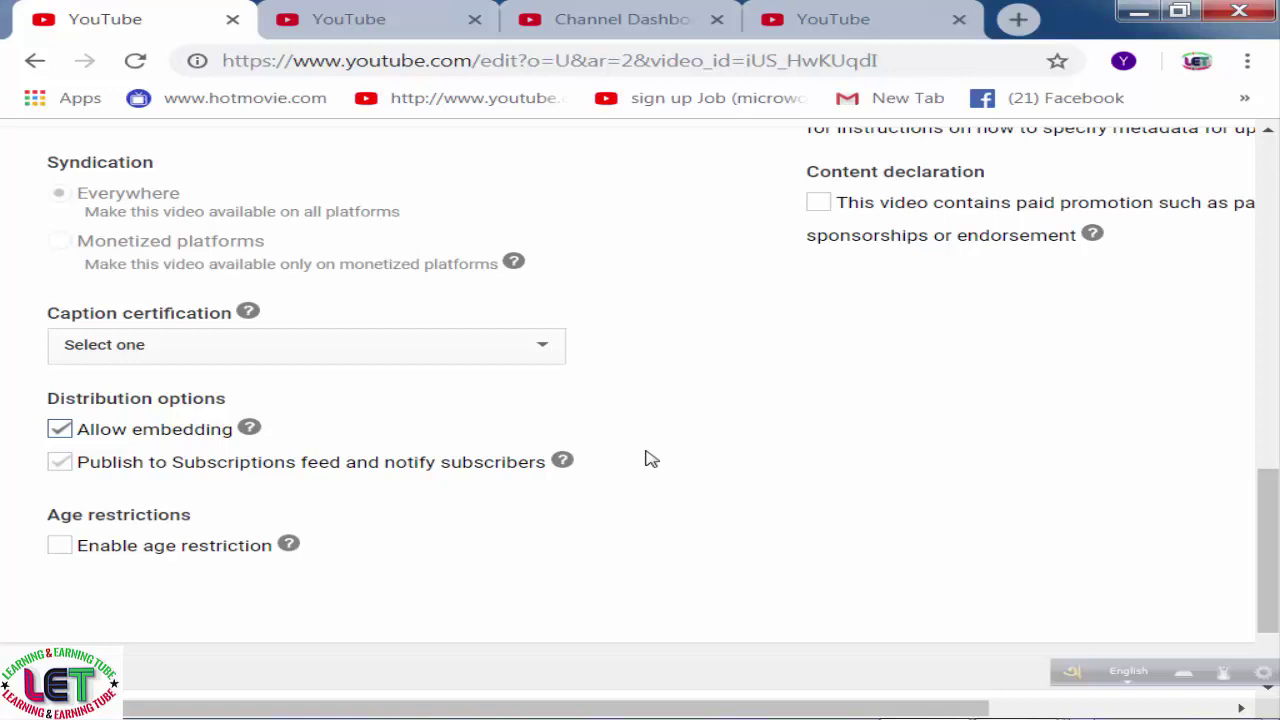
scroll(645, 459, "down", 1)
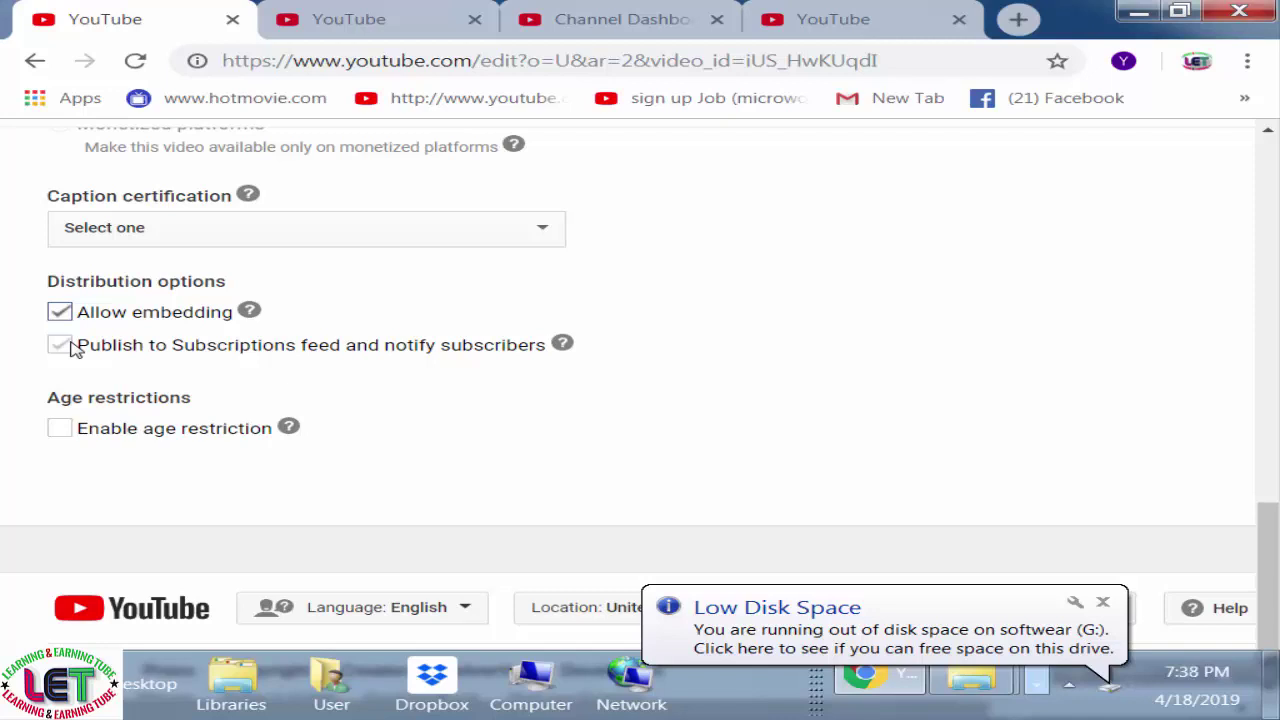
Step: Dismiss the low disk space notice and show the help for publishing to the Subscriptions feed and notifying subscribers
left_click(1102, 602)
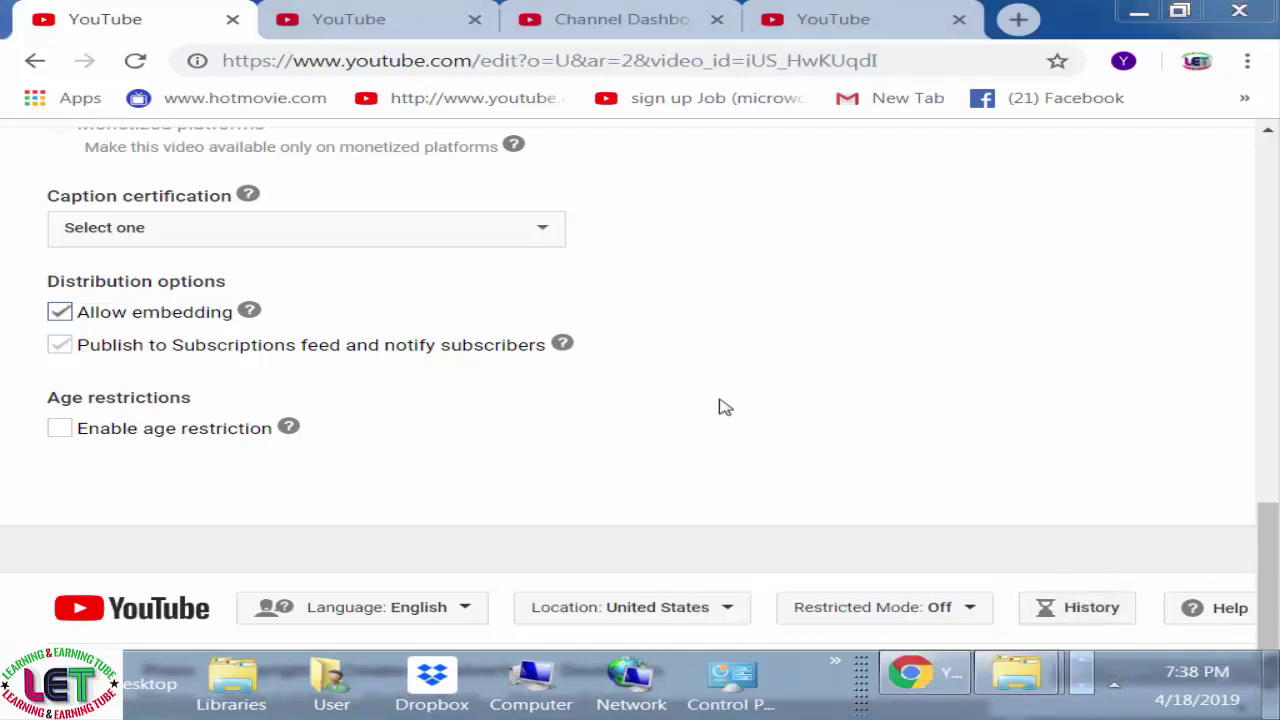
left_click(563, 346)
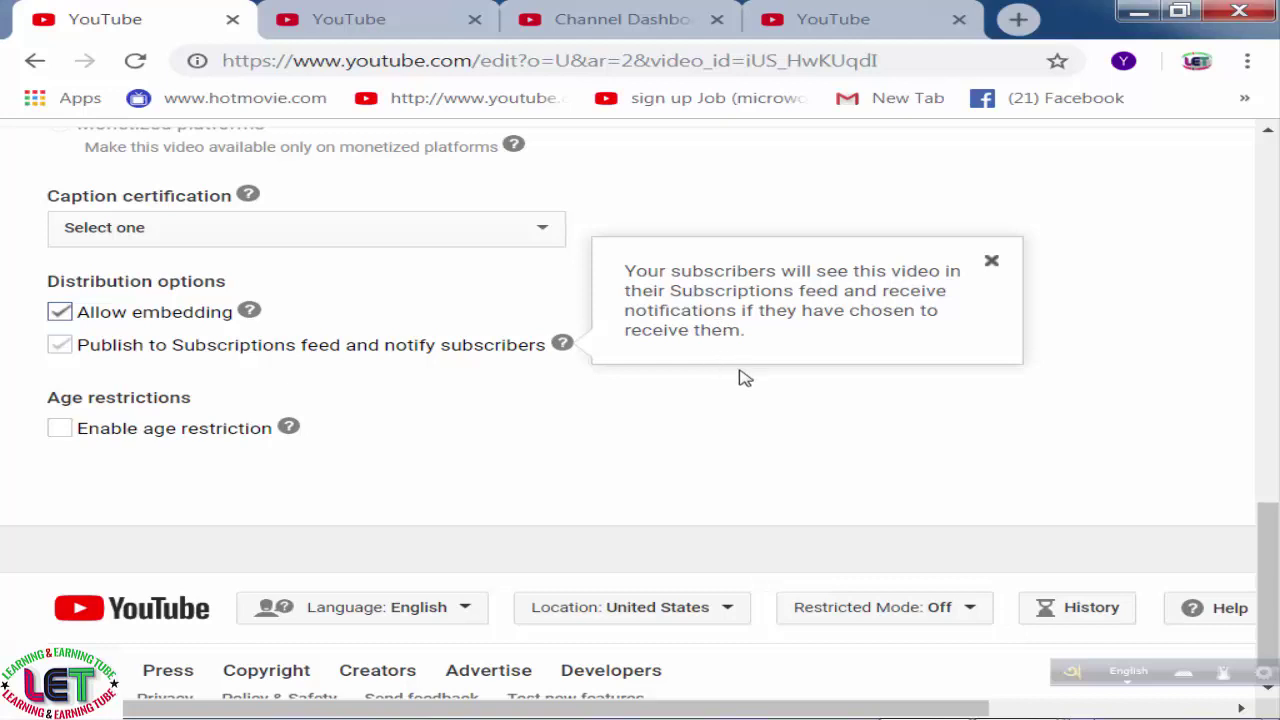
scroll(791, 405, "up", 2)
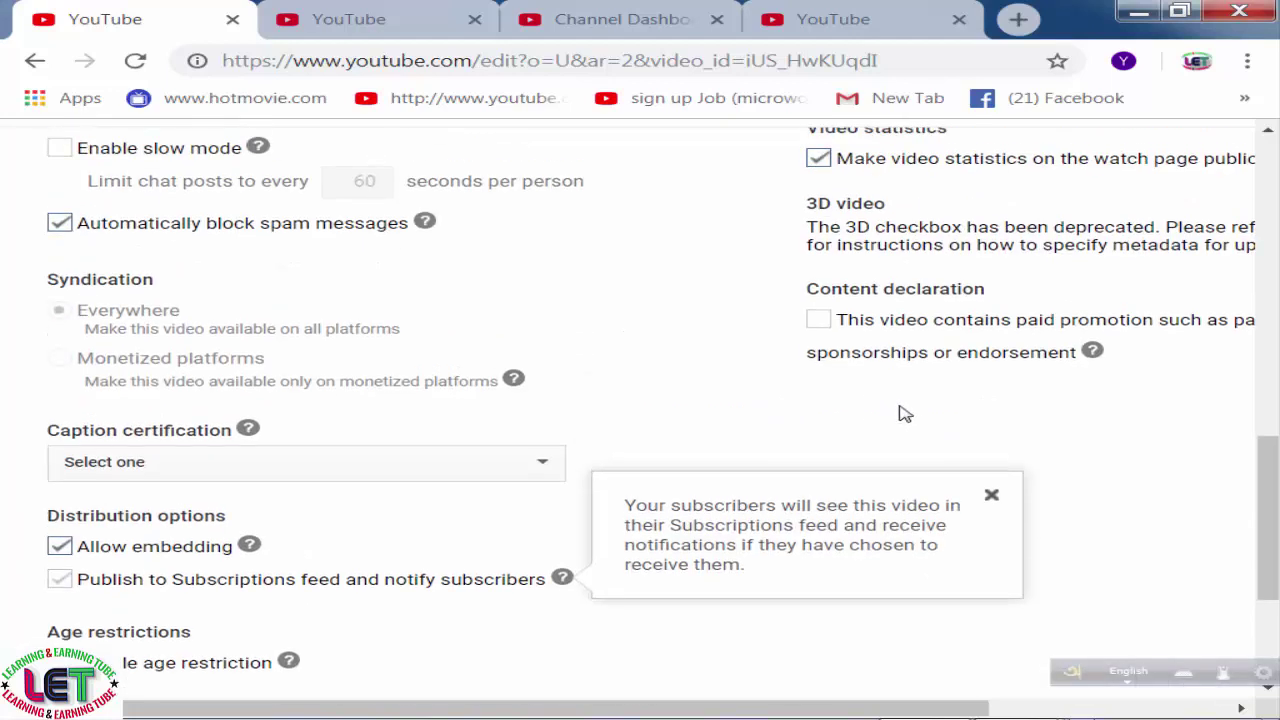
scroll(905, 413, "up", 3)
scroll(908, 410, "up", 1)
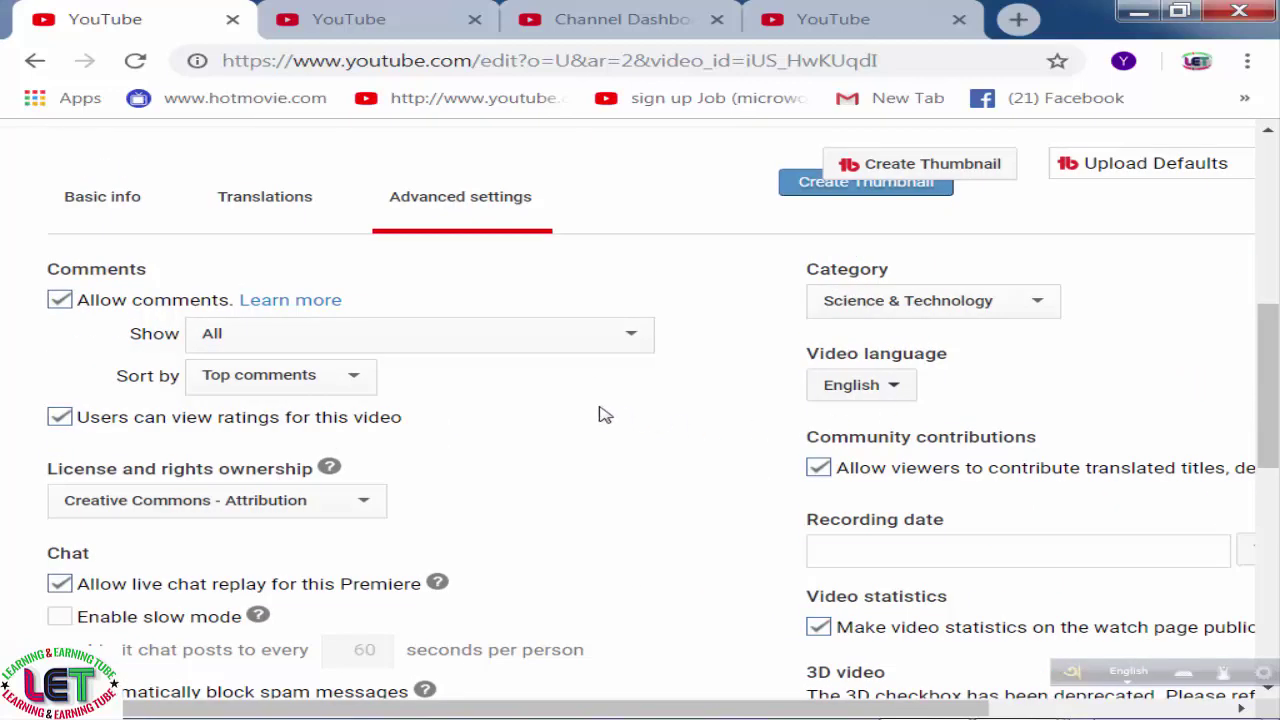
Step: Set the video's recording date to April 16, 2019
scroll(490, 382, "down", 3)
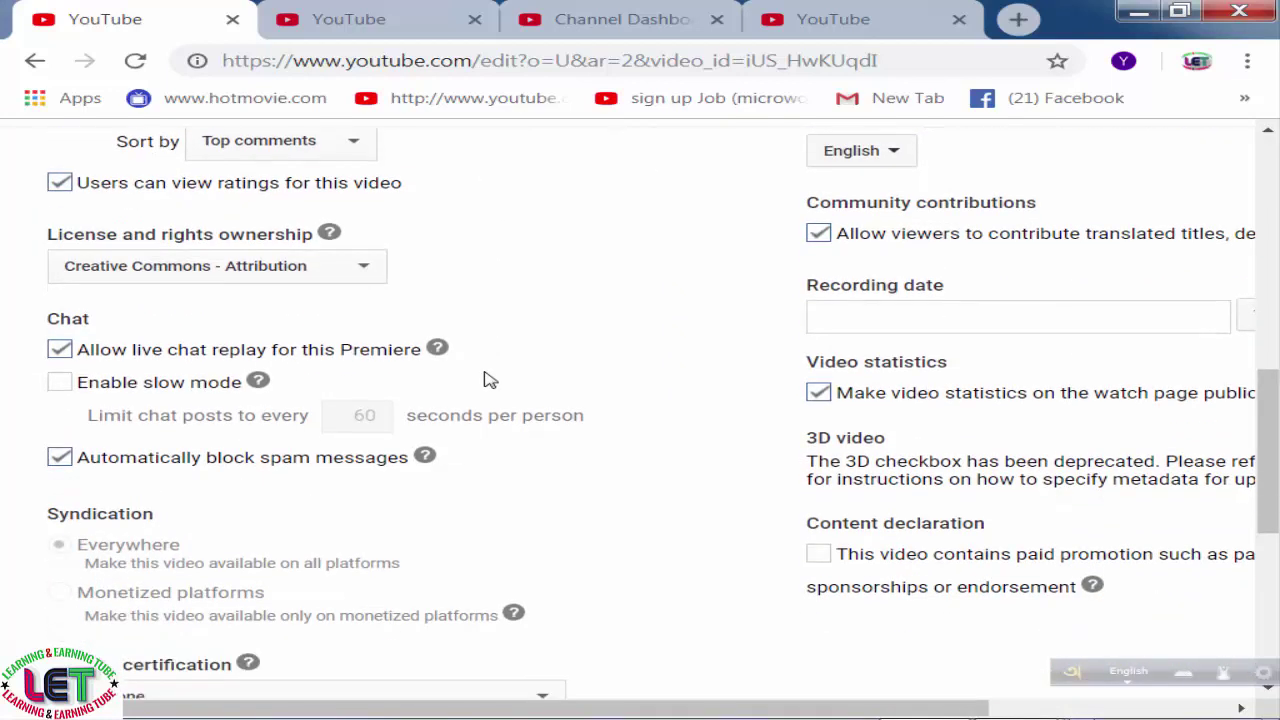
left_click(911, 314)
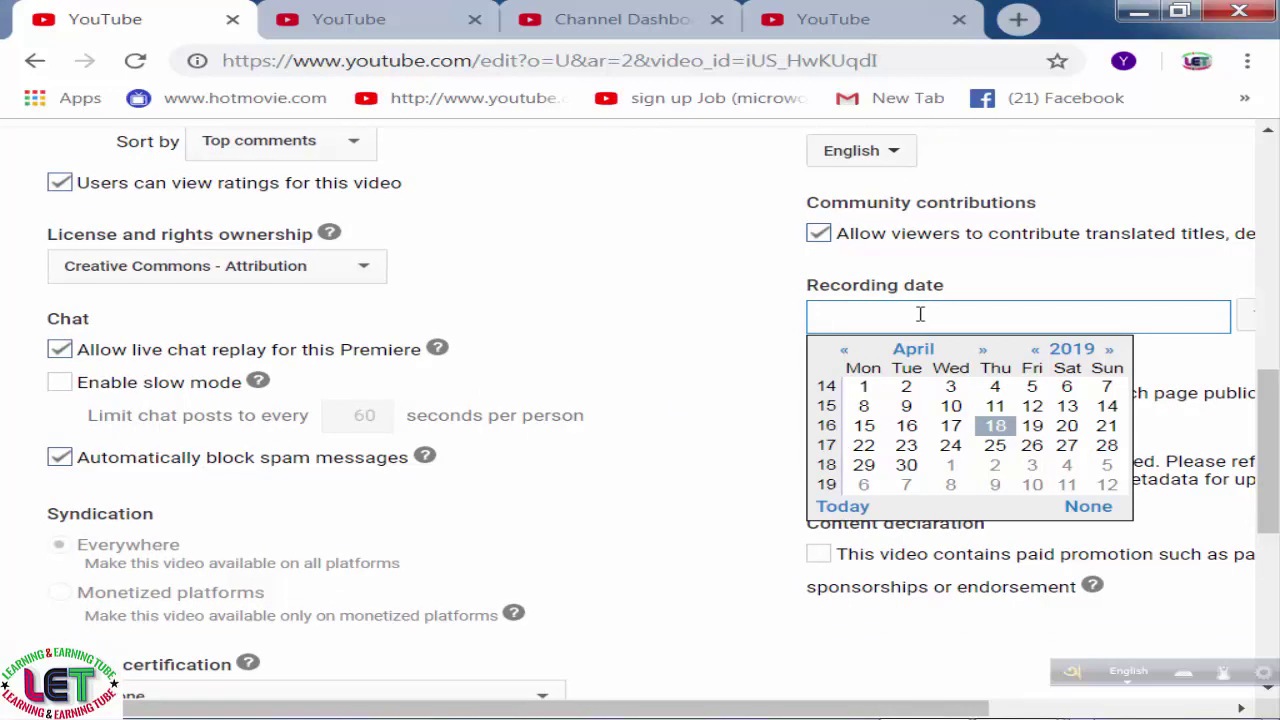
left_click(906, 426)
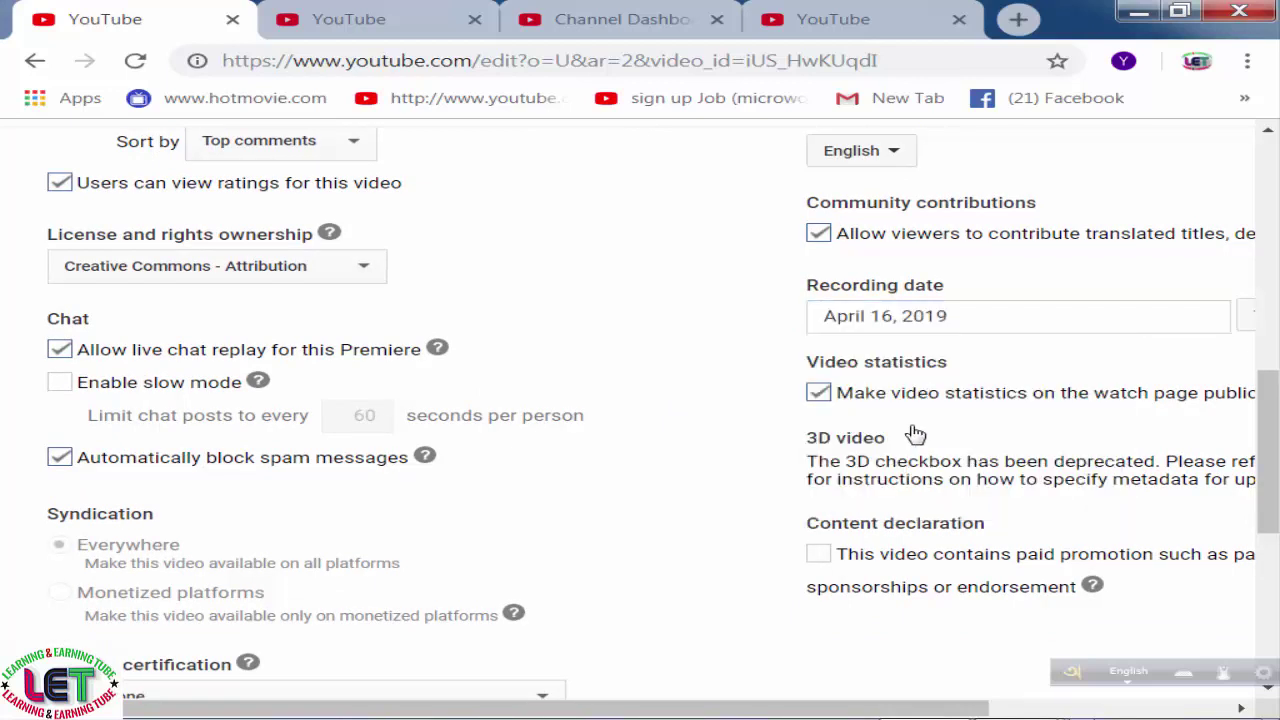
left_click(1229, 322)
left_click(934, 320)
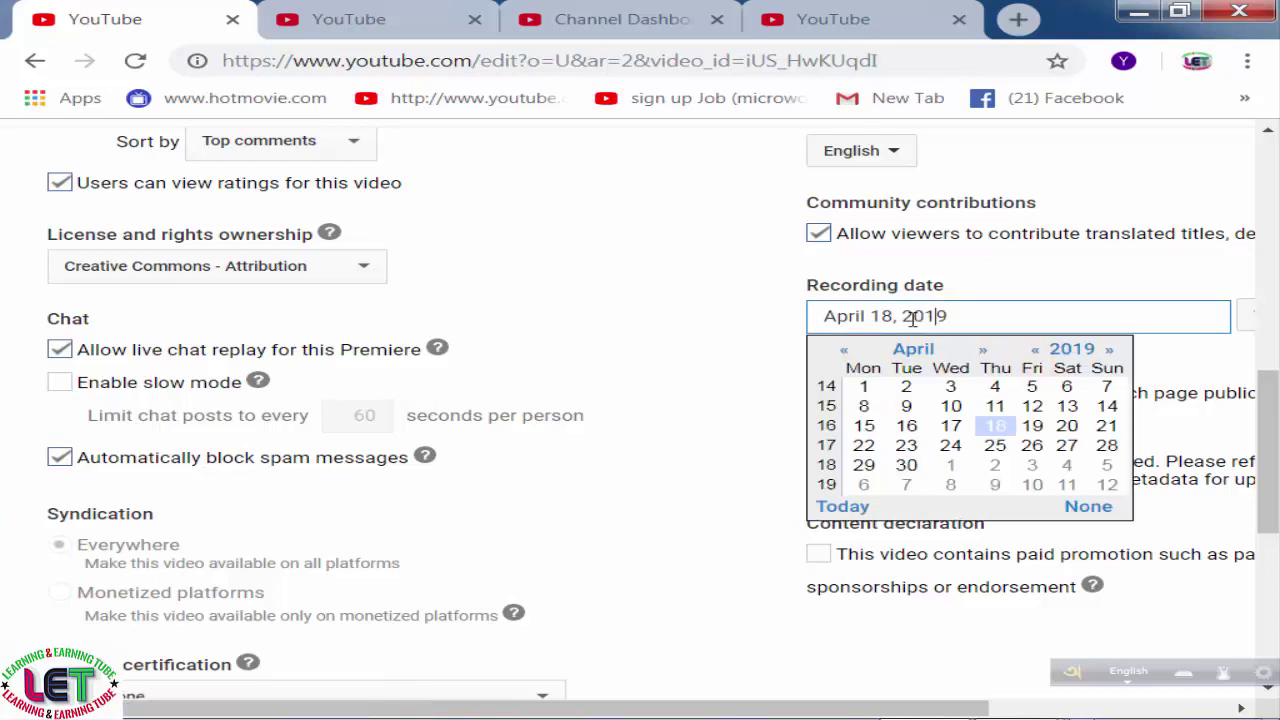
left_click(907, 428)
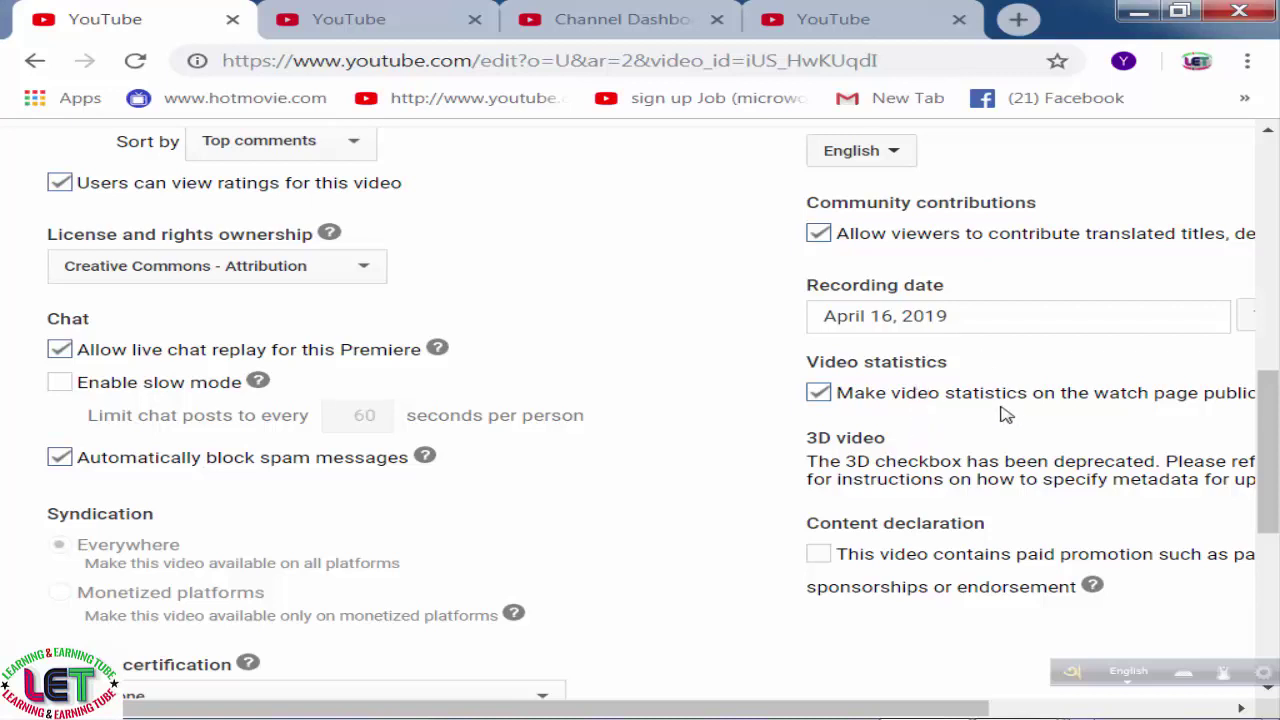
Step: Check the advanced settings again, from category and video language to distribution options, along with the video information
scroll(1000, 414, "up", 3)
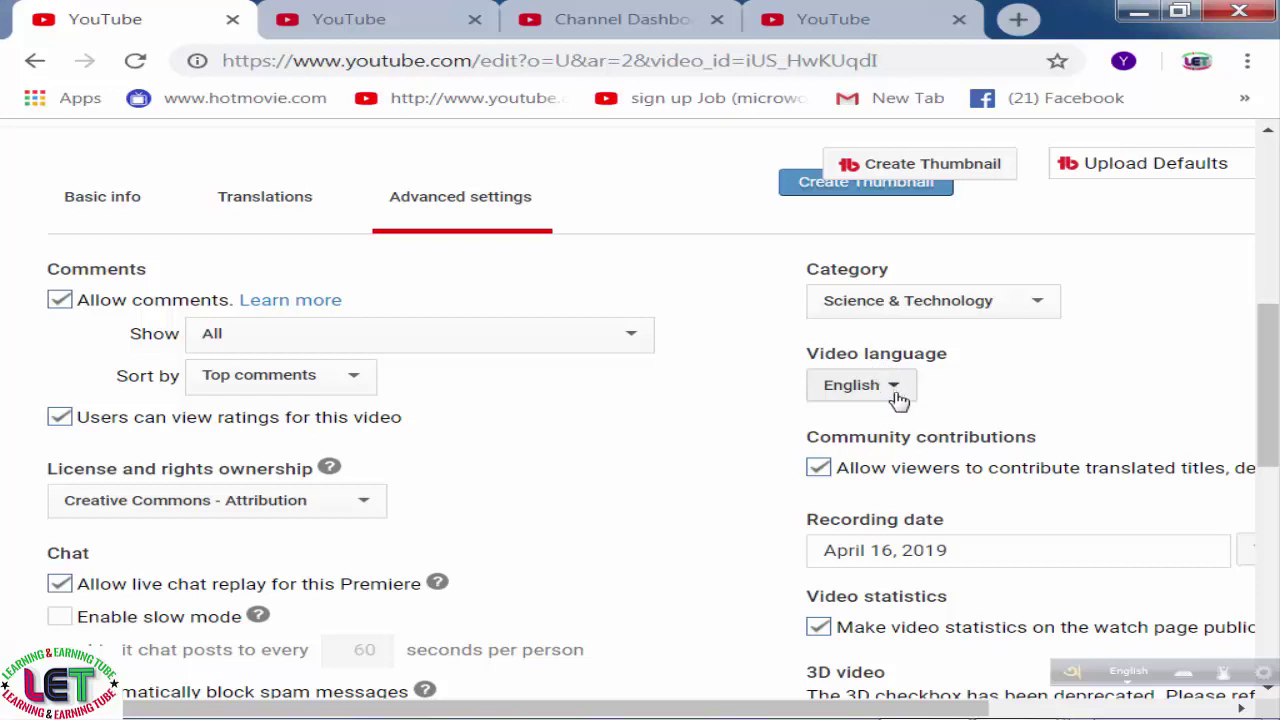
scroll(894, 400, "down", 2)
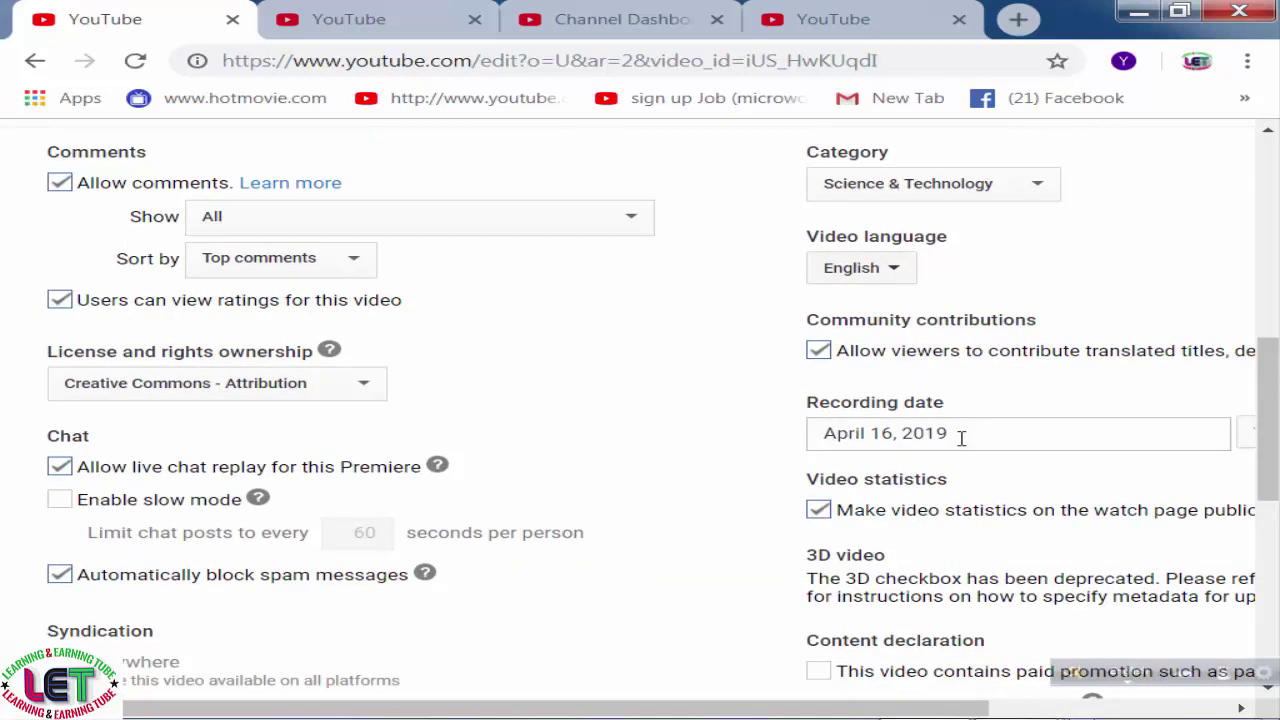
scroll(961, 437, "down", 3)
scroll(486, 540, "down", 1)
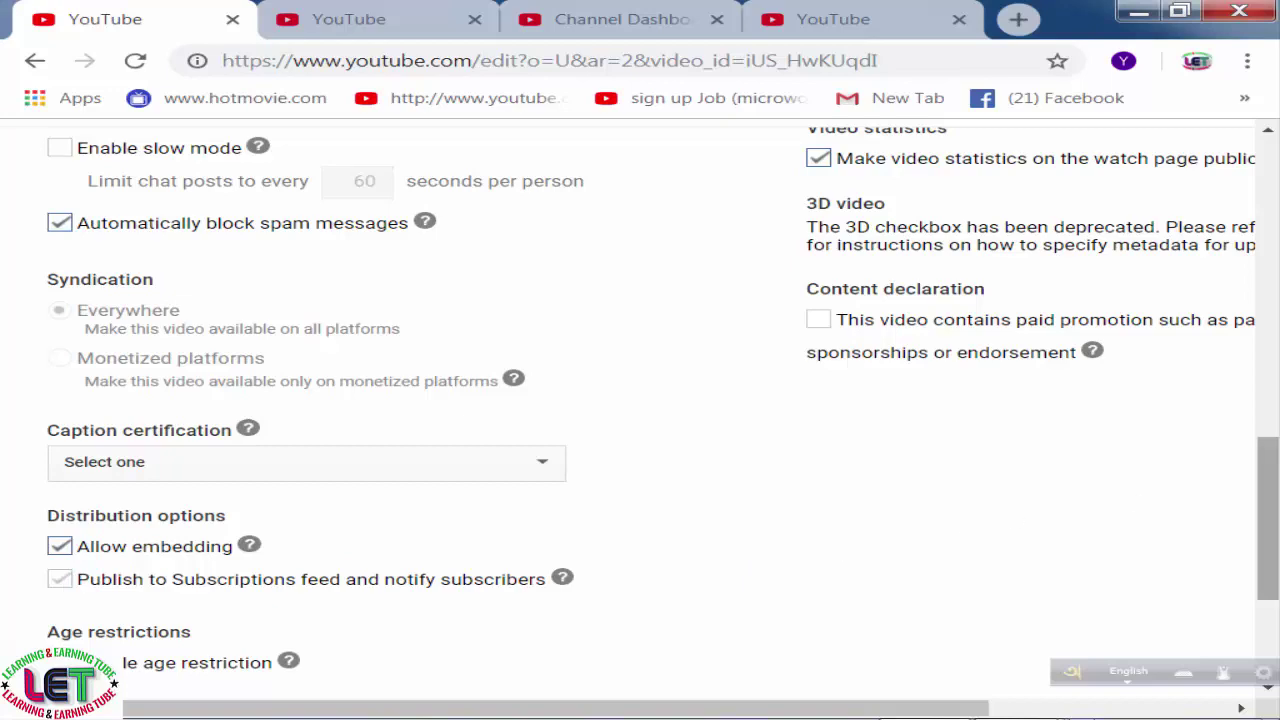
scroll(1240, 488, "up", 7)
scroll(1205, 462, "up", 4)
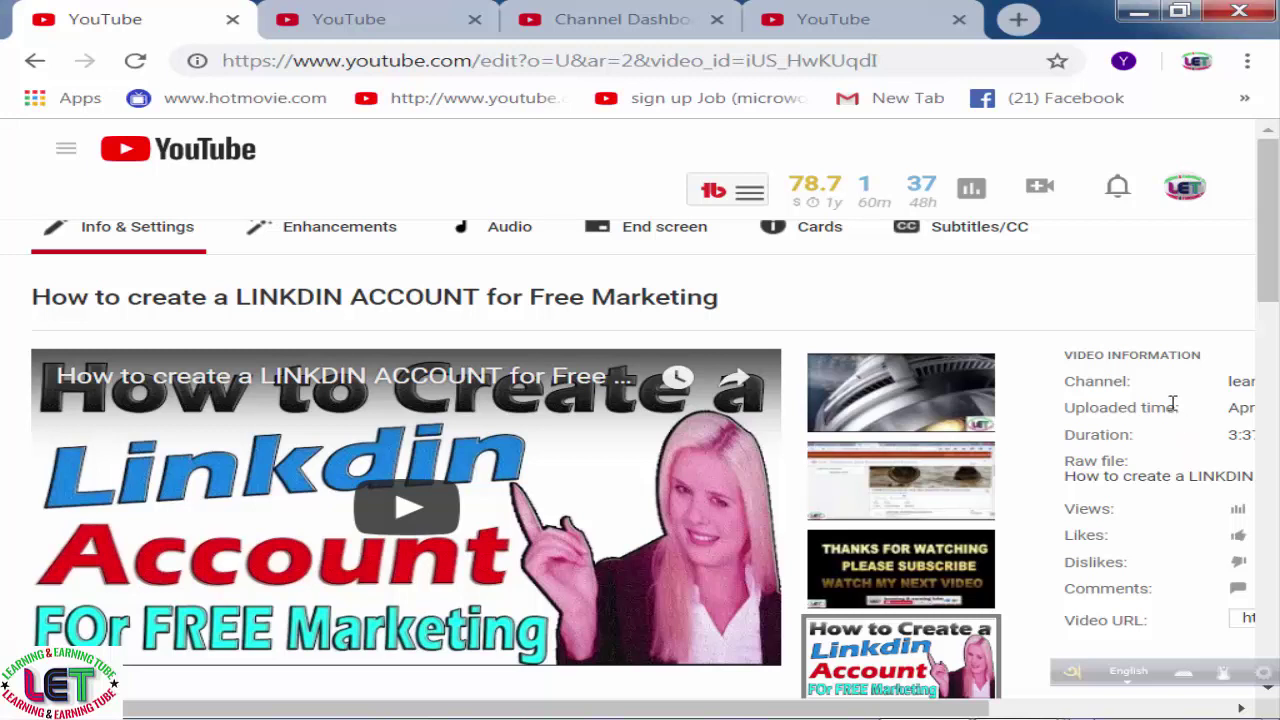
scroll(1172, 403, "down", 1)
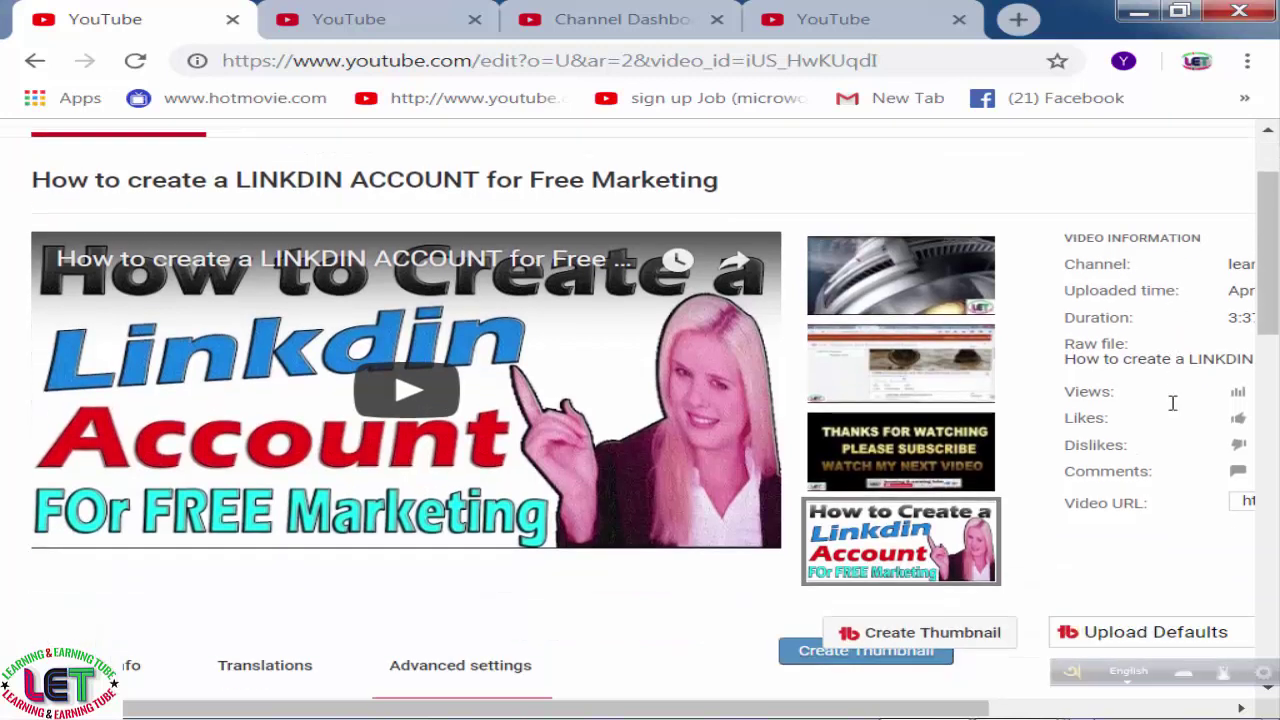
scroll(1172, 403, "down", 5)
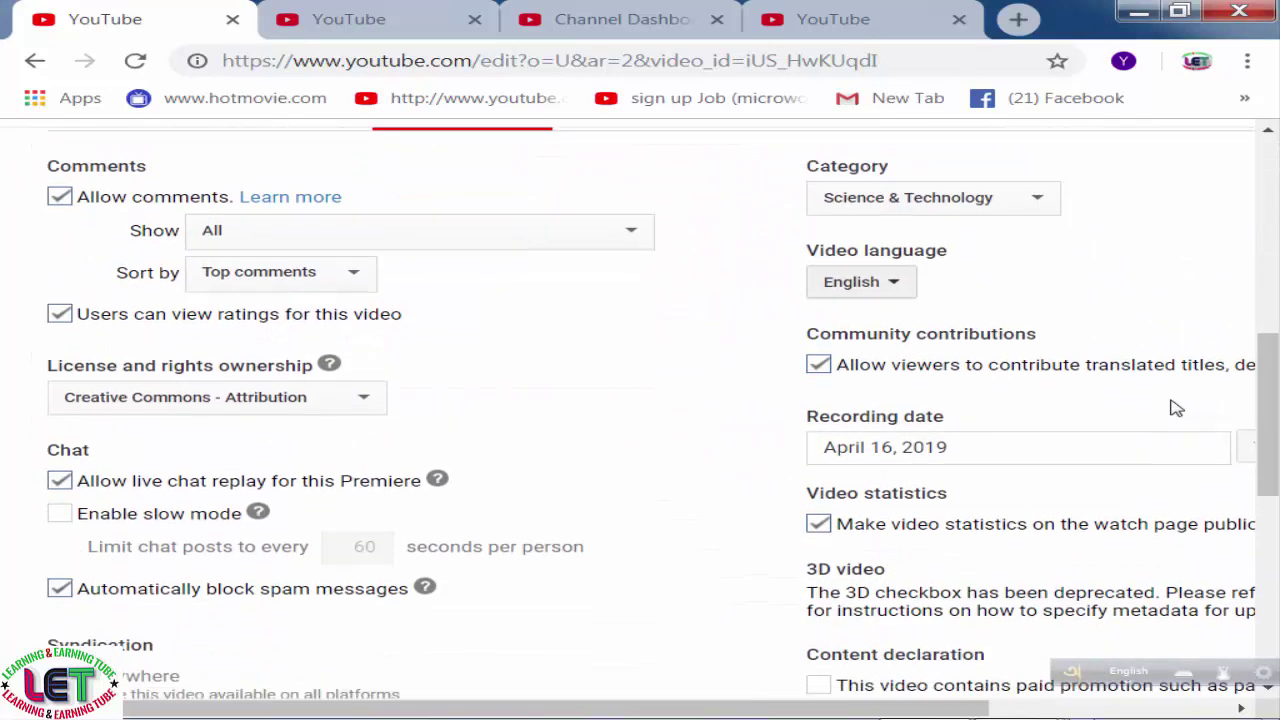
scroll(1175, 407, "down", 3)
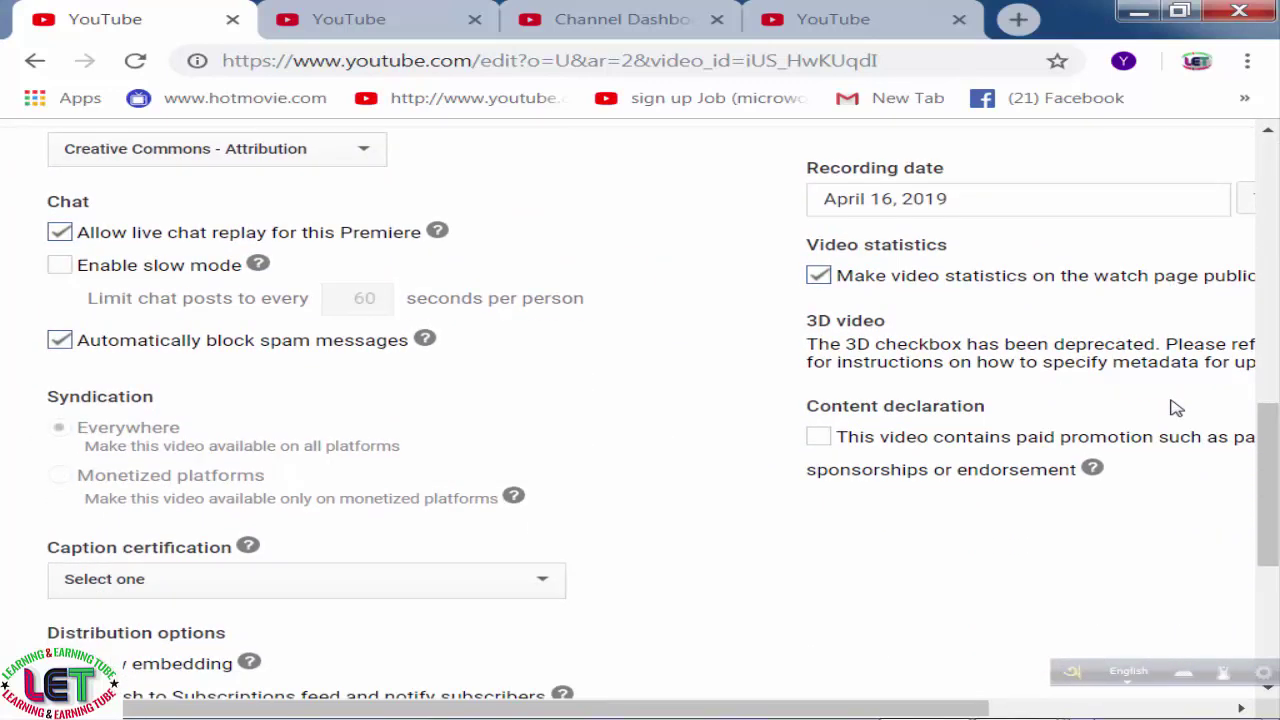